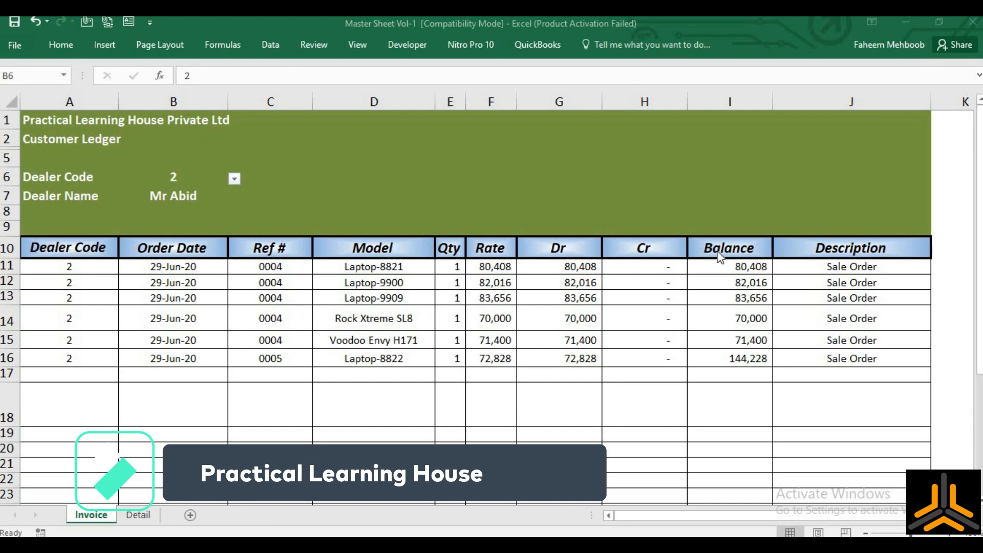
Examine the Dealer Code and Dealer Name fields, the formulas in the ledger's Dealer Code column, and the empty rows below the entries.
left_click(53, 180)
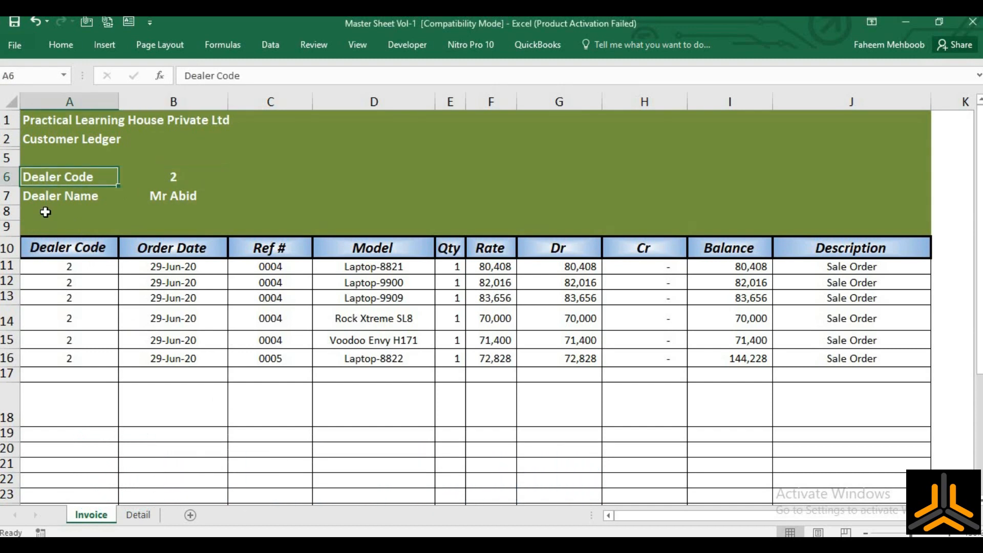
left_click(67, 193)
left_click(188, 172)
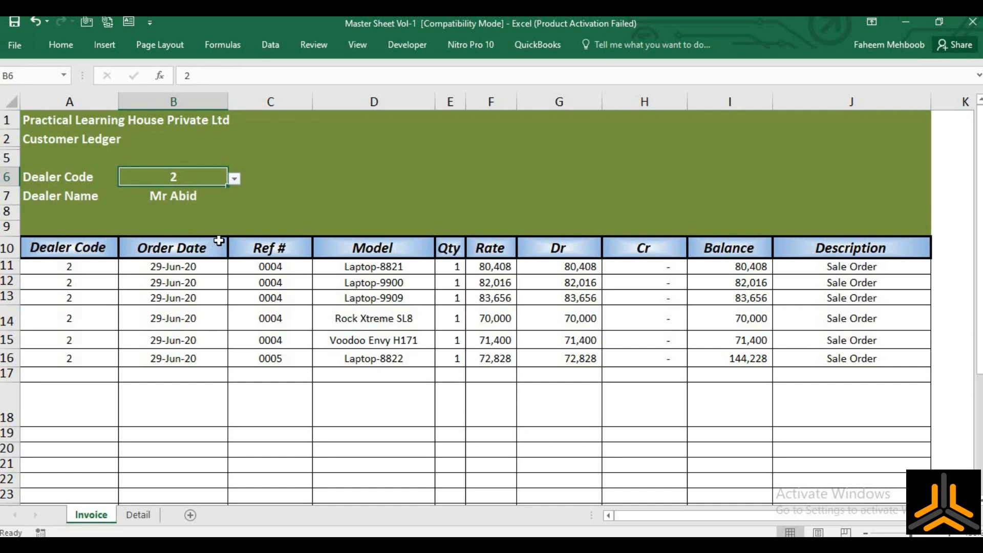
left_click(86, 280)
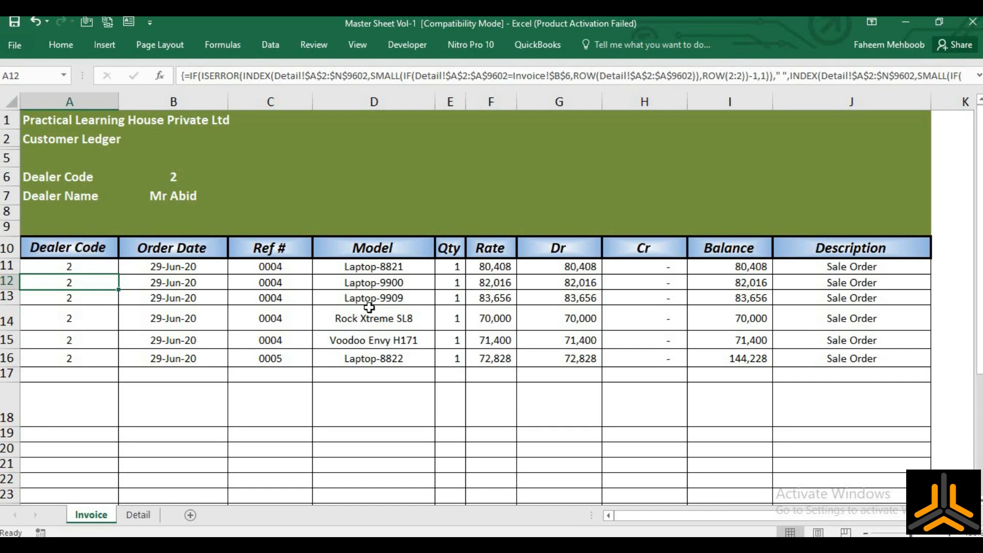
left_click(94, 263)
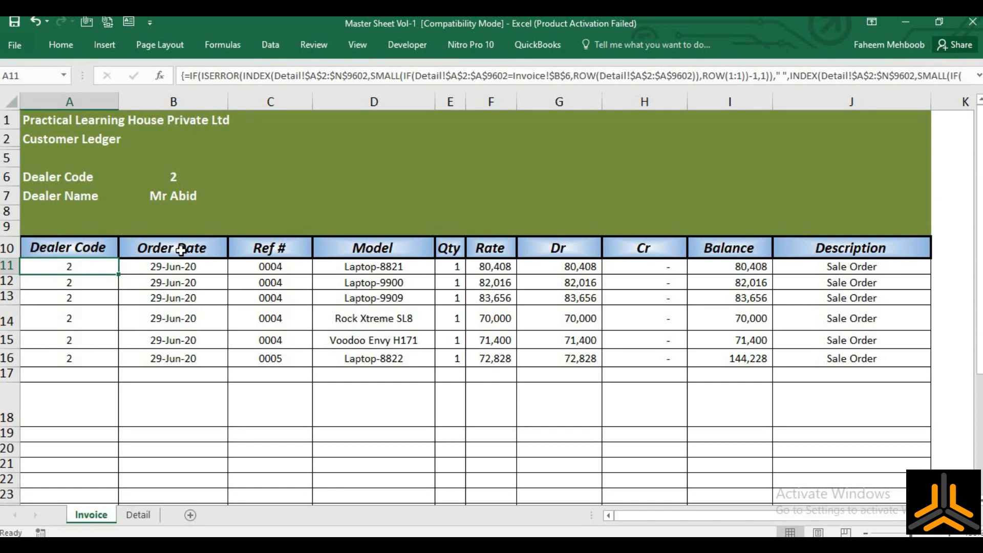
left_click_drag(90, 377, 778, 461)
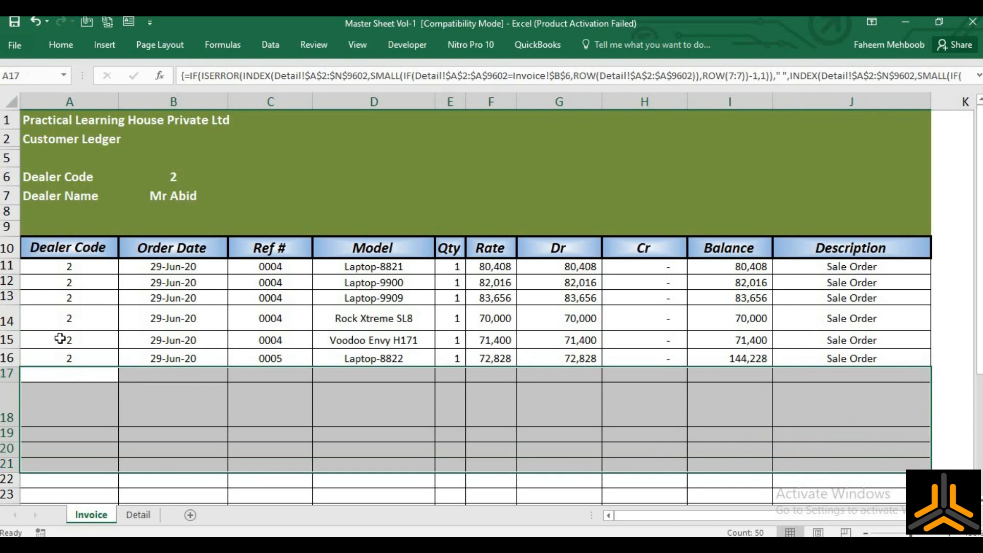
left_click(73, 278)
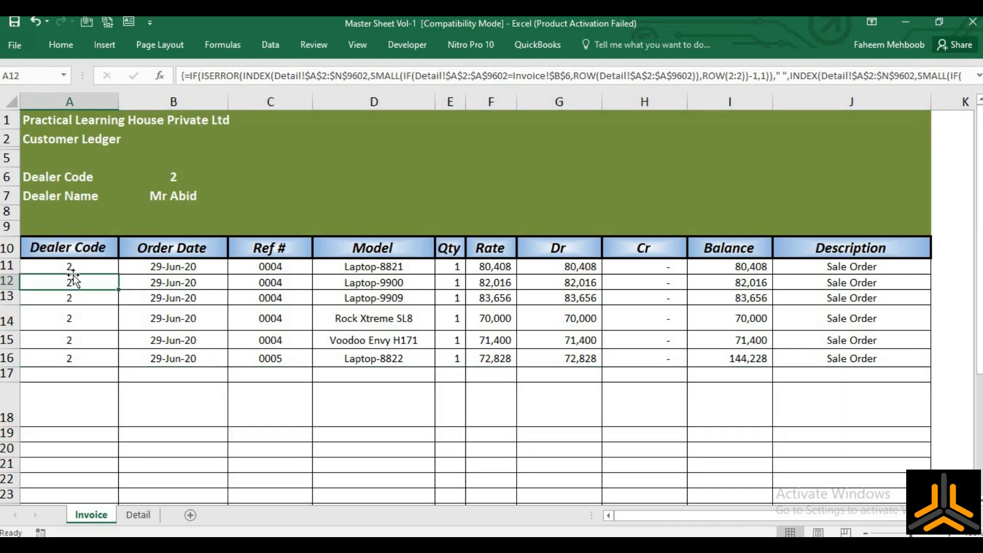
left_click(86, 253)
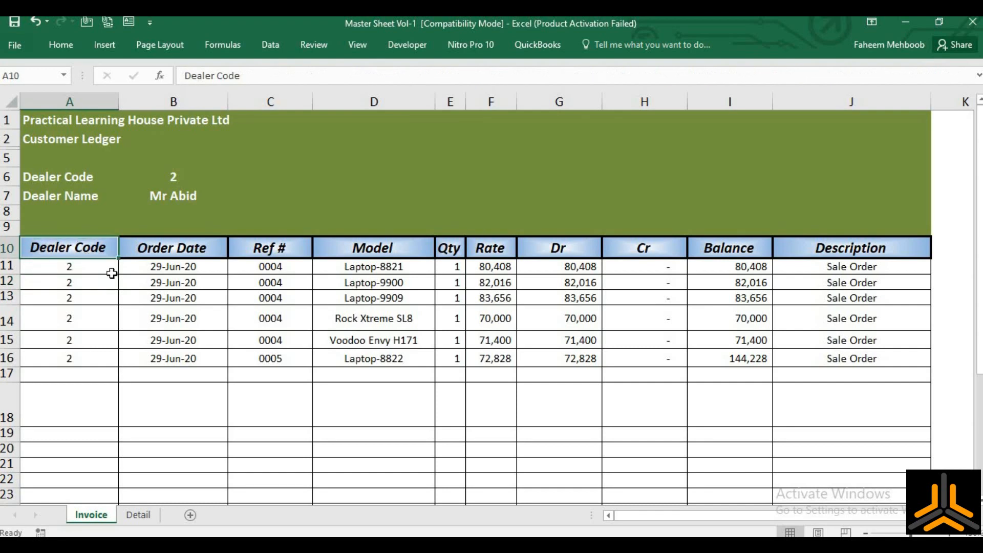
Examine the formulas in the first ledger row from Order Date to Balance, and the Description entries in J11:J16.
left_click(193, 268)
left_click(258, 270)
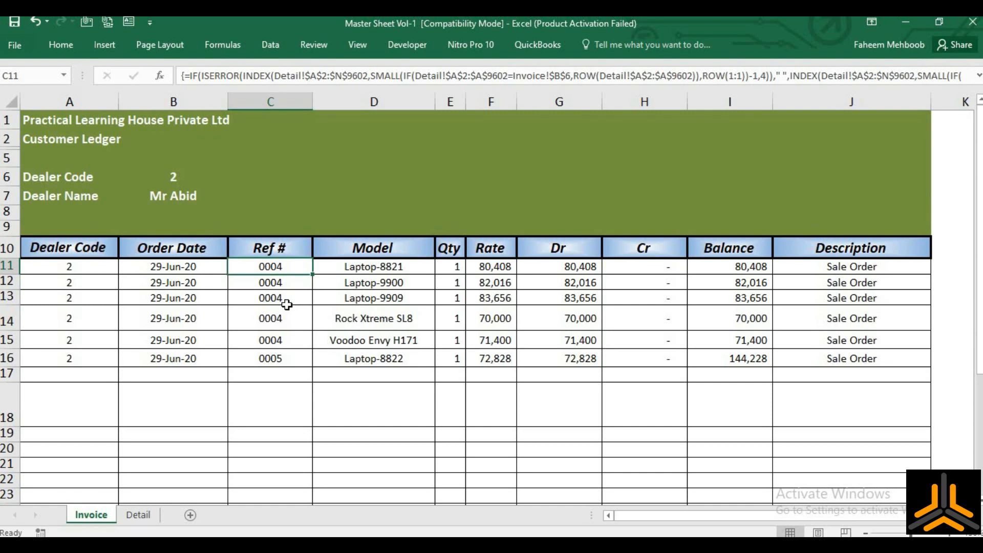
left_click(402, 267)
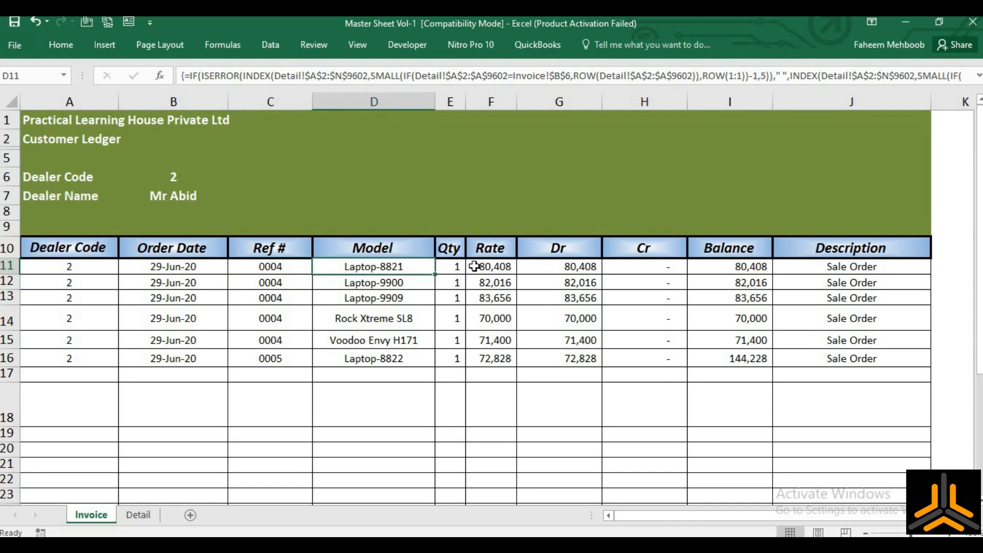
left_click(450, 264)
left_click(508, 264)
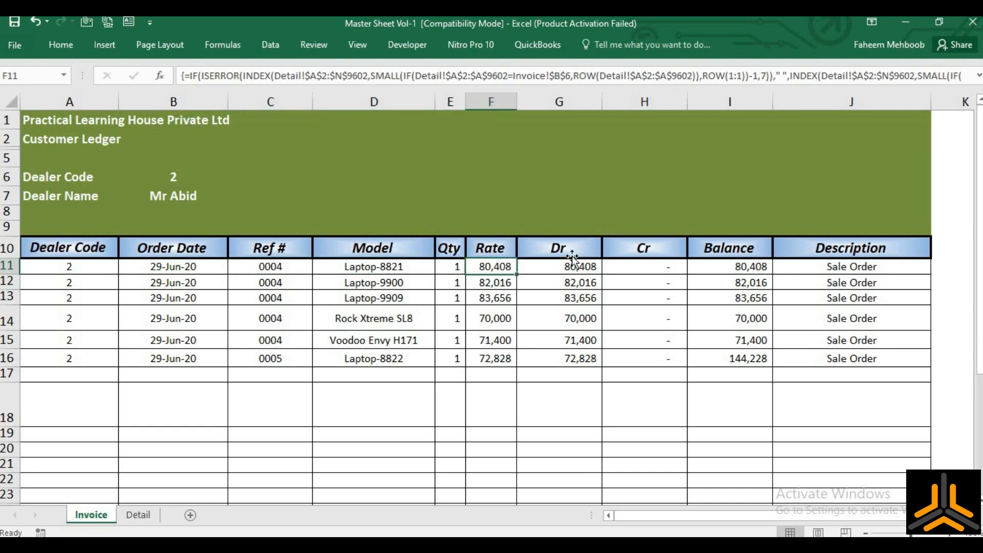
left_click(574, 264)
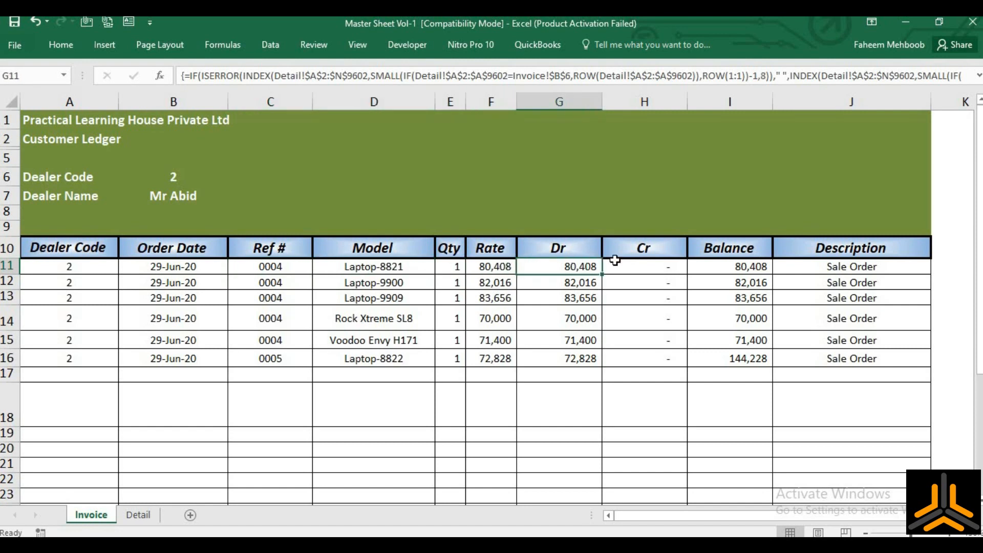
left_click(754, 266)
left_click_drag(828, 267, 838, 359)
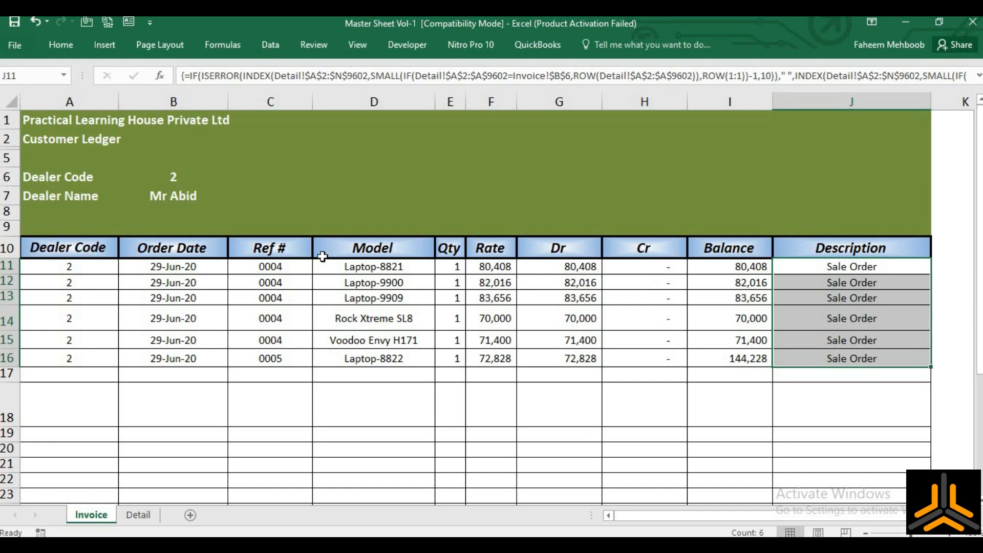
Set the ledger's dealer code in B6 to 1.
left_click(169, 180)
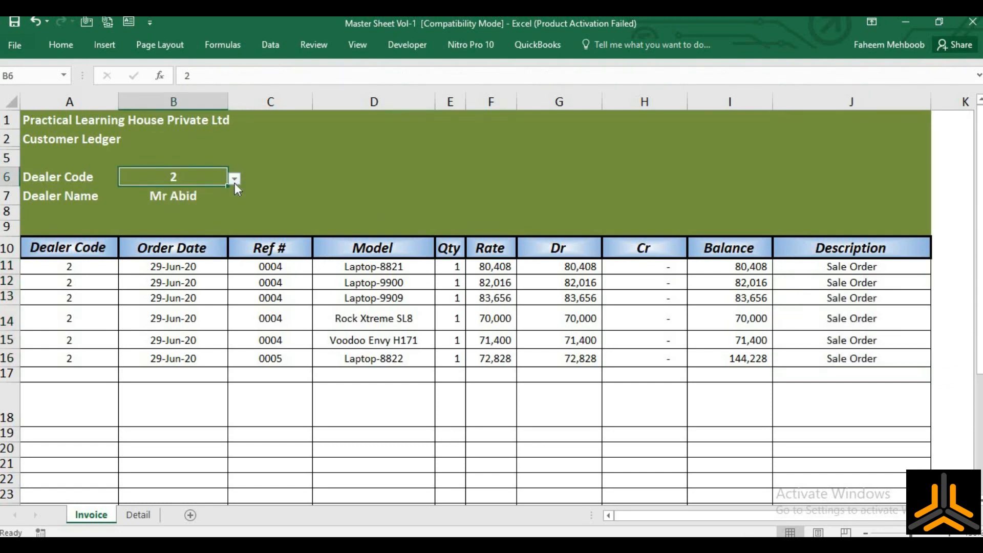
left_click(234, 180)
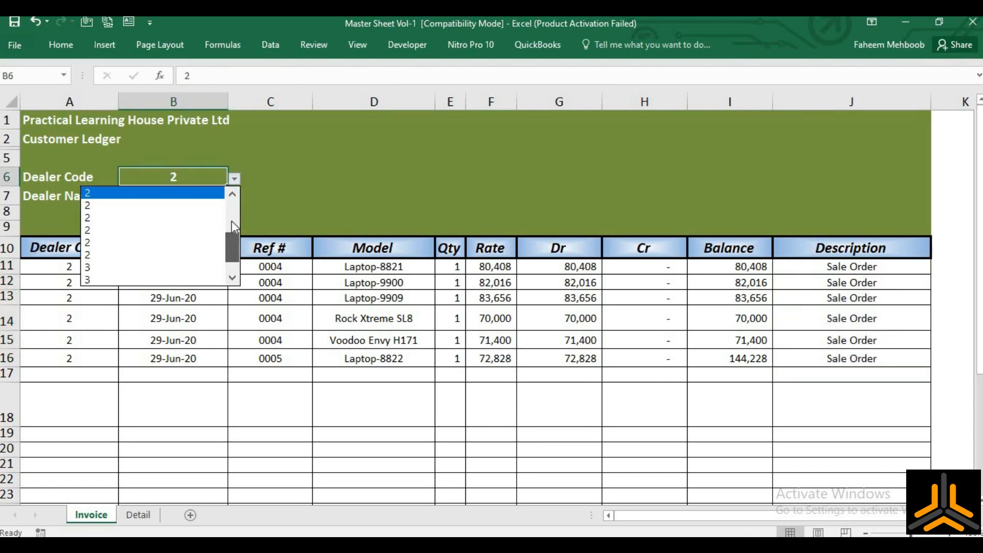
left_click_drag(231, 220, 231, 209)
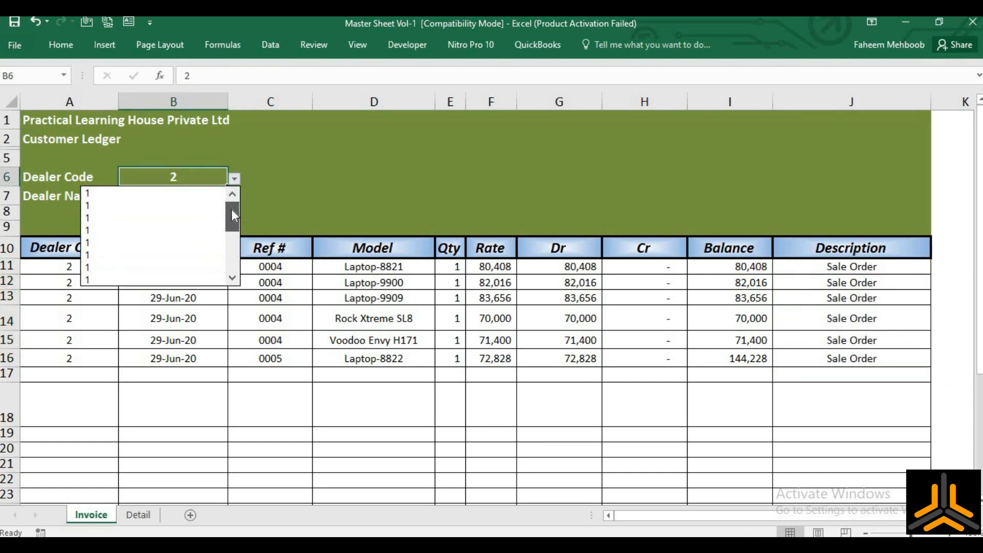
left_click(142, 224)
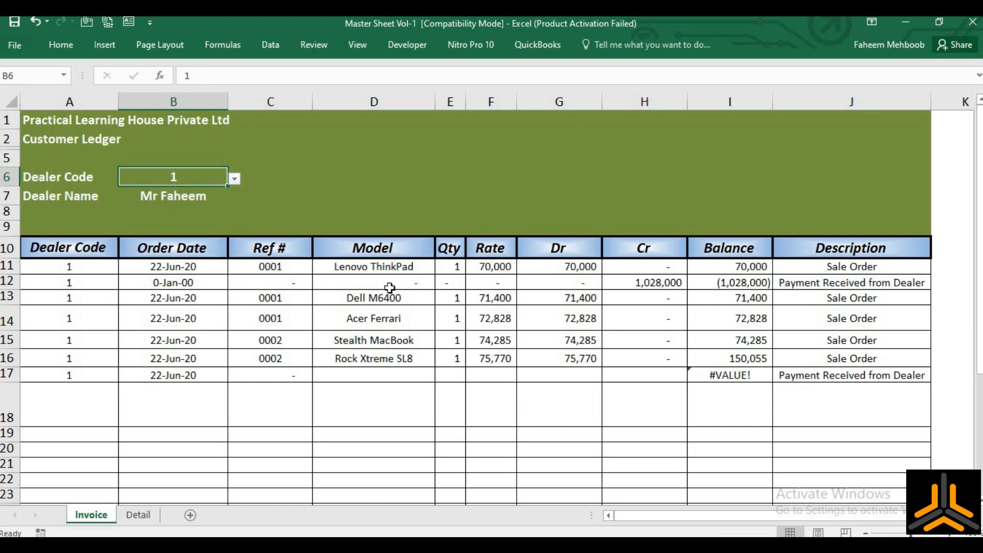
Inspect the balance formula in I17 and the other cells of row 17 that feed the payment entry.
left_click(719, 370)
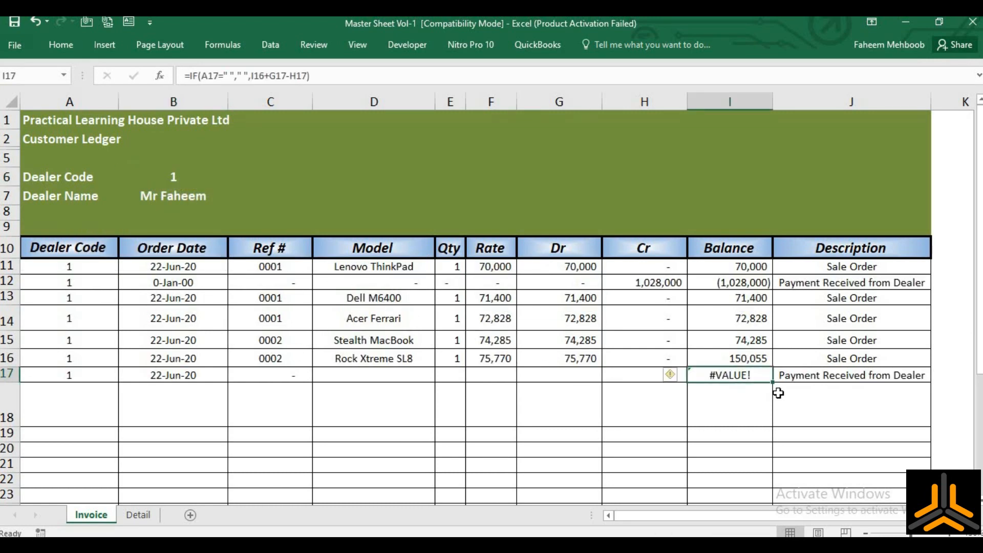
key("Left")
key("Left")
key("Left")
key("Left")
key("Left")
key("Left")
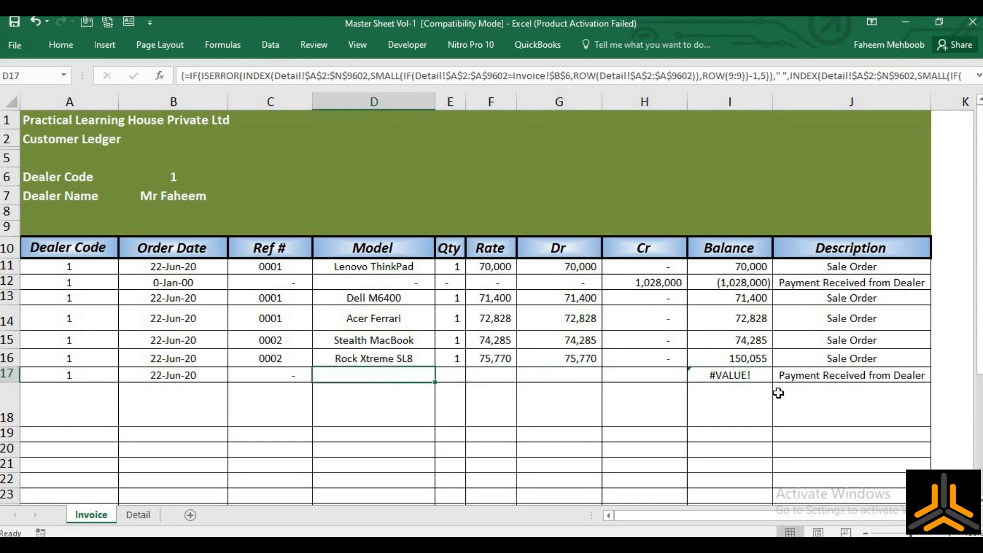
key("Right")
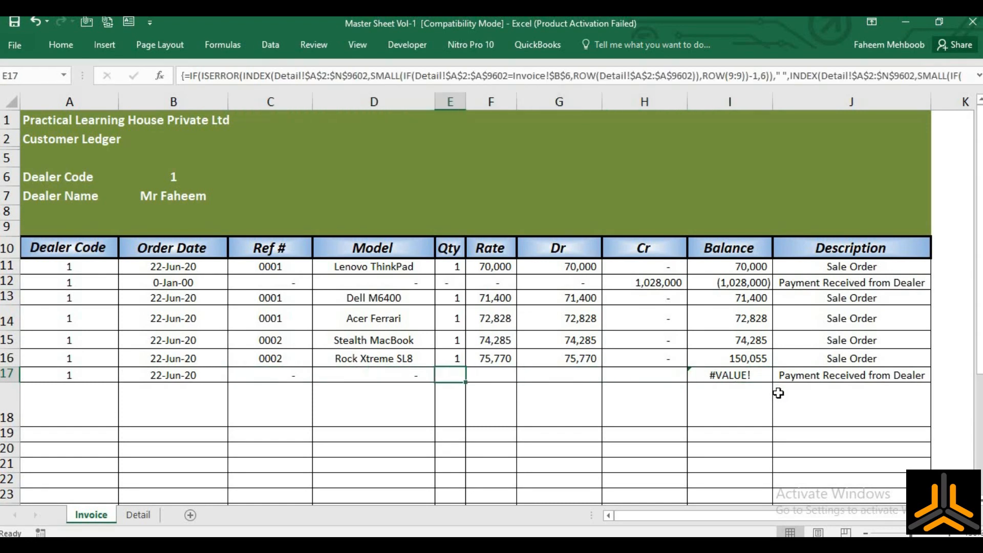
key("Right")
key("Right")
key("Right")
key("Right")
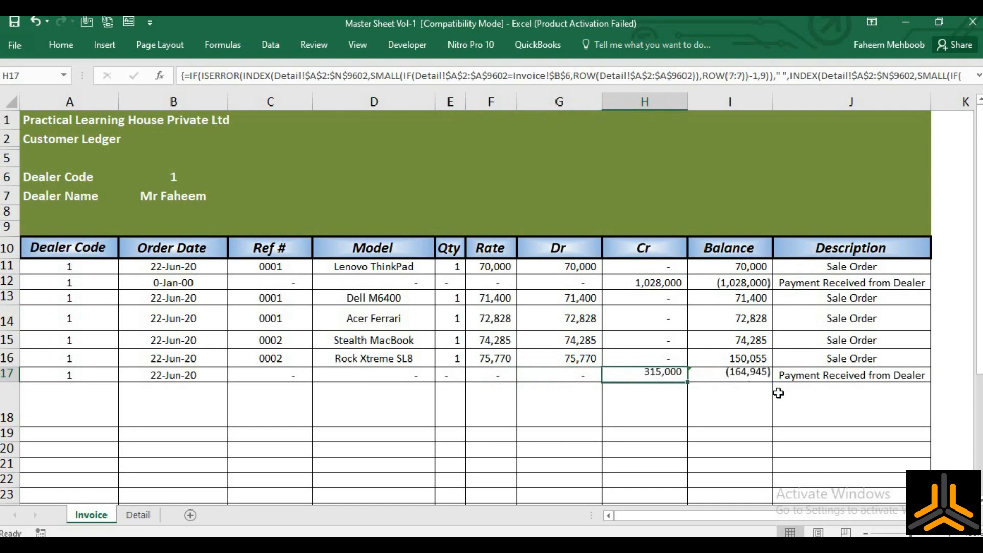
key("Left")
key("Left")
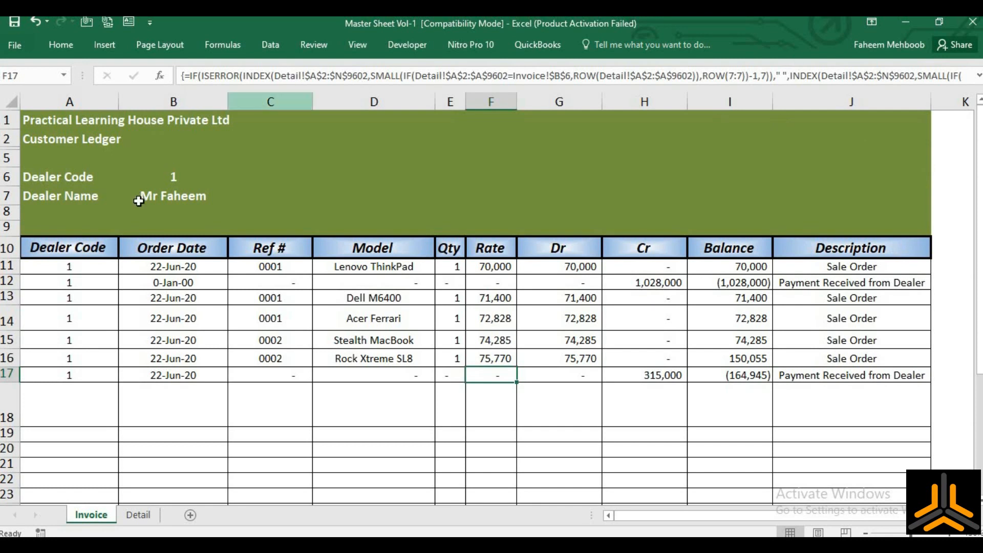
Review dealer 1's ledger entries, checking the Cr column and the payment against the balance in row 17.
left_click(166, 179)
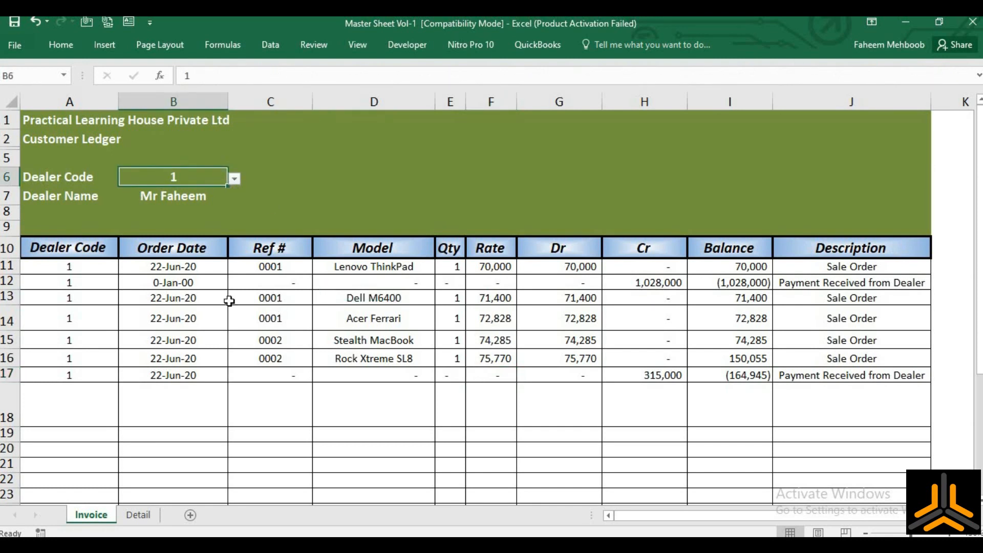
left_click(184, 300)
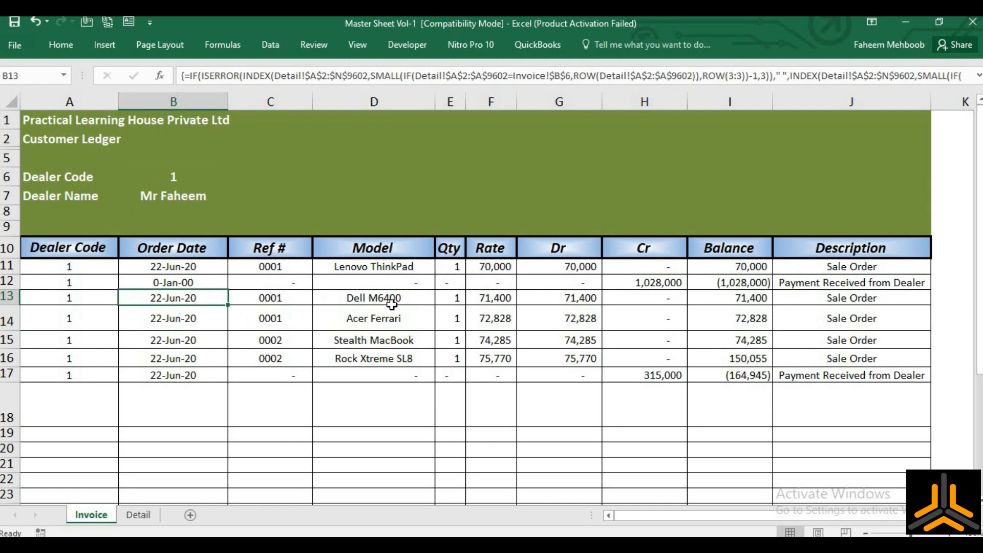
left_click(670, 375)
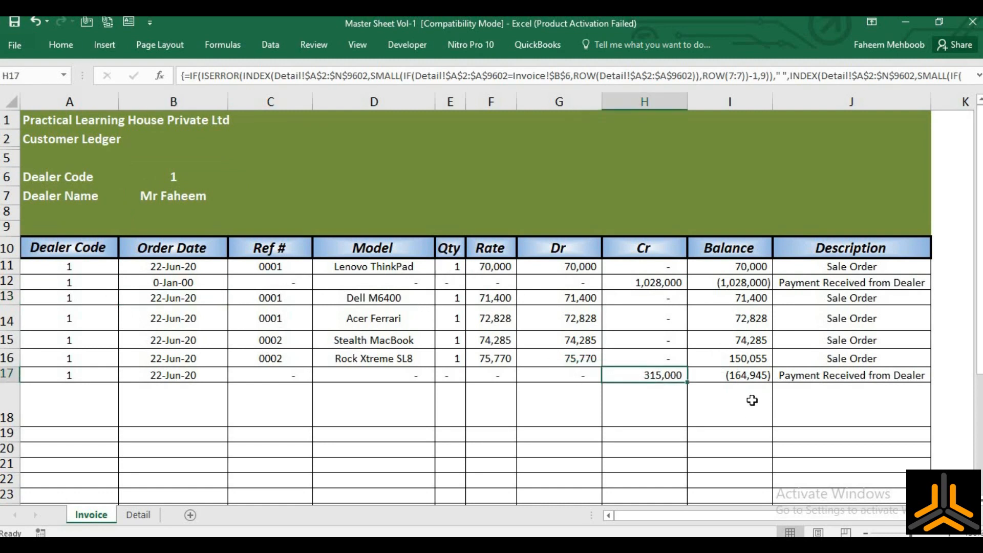
key("Right")
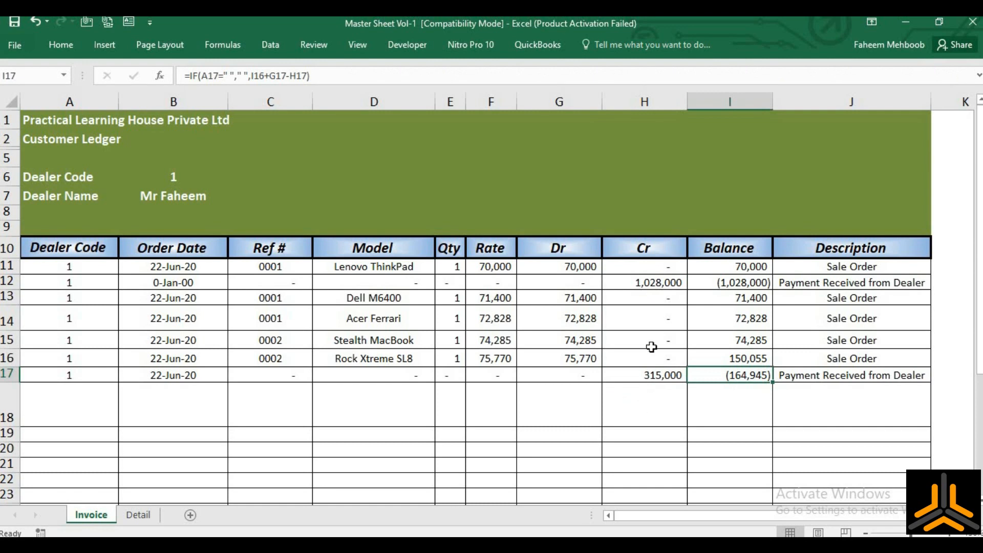
left_click(658, 267)
left_click_drag(658, 363, 655, 376)
left_click(655, 377)
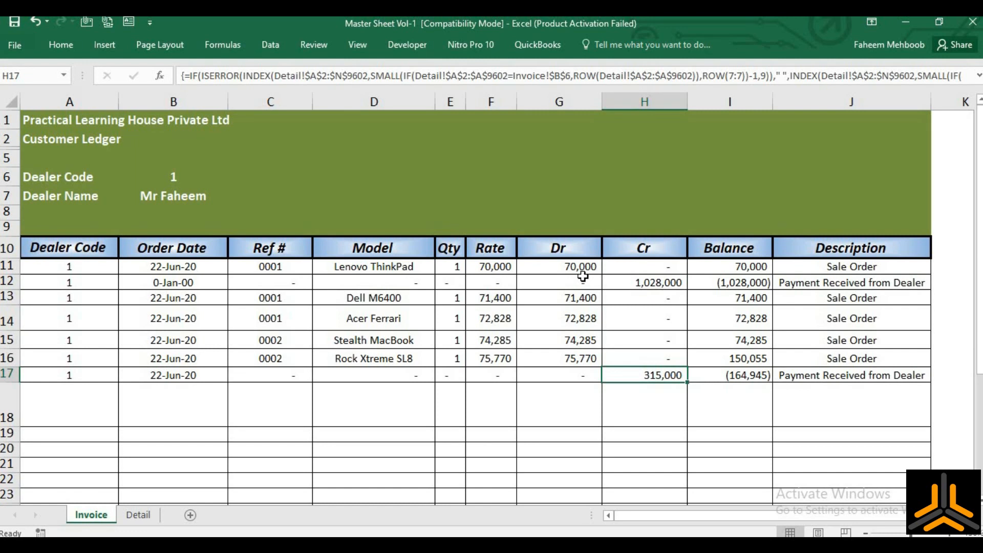
left_click(735, 376)
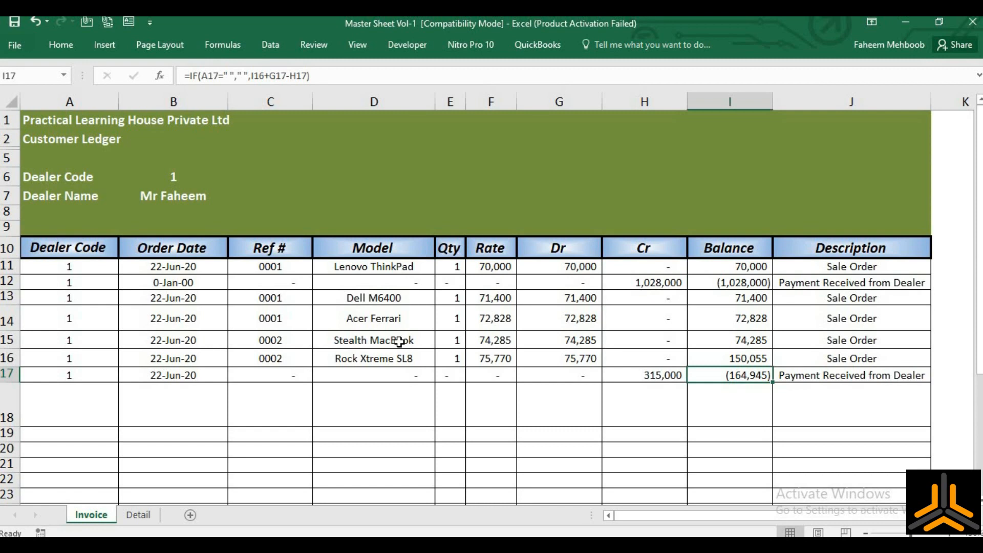
Examine the Detail sheet's dealer records, its column headings, and the blank rows below the data where new entries go.
left_click(138, 514)
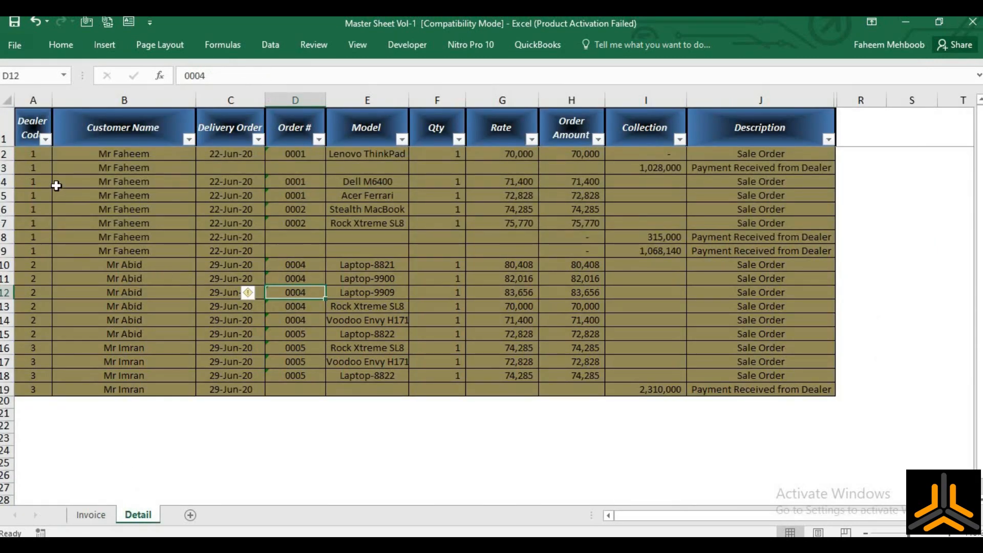
left_click(26, 156)
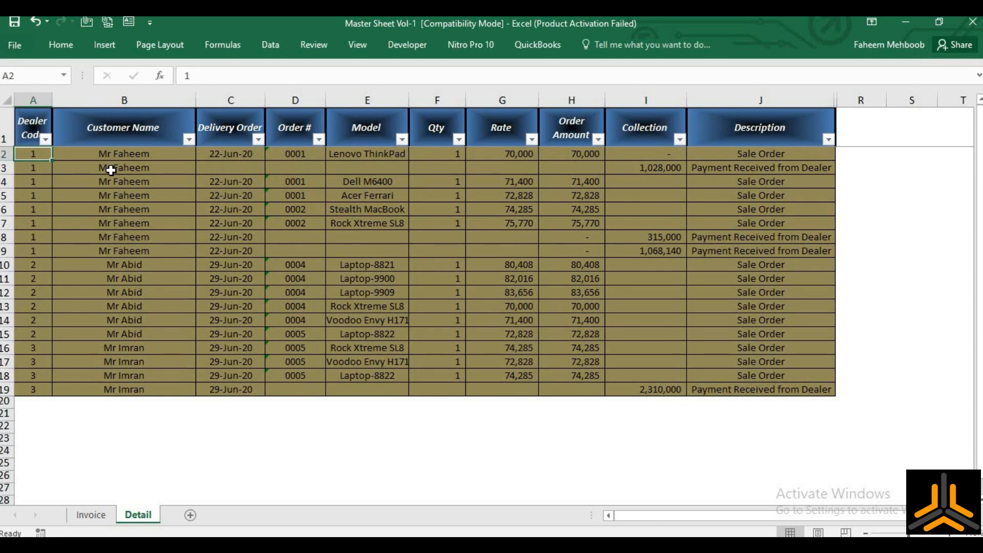
left_click(37, 405)
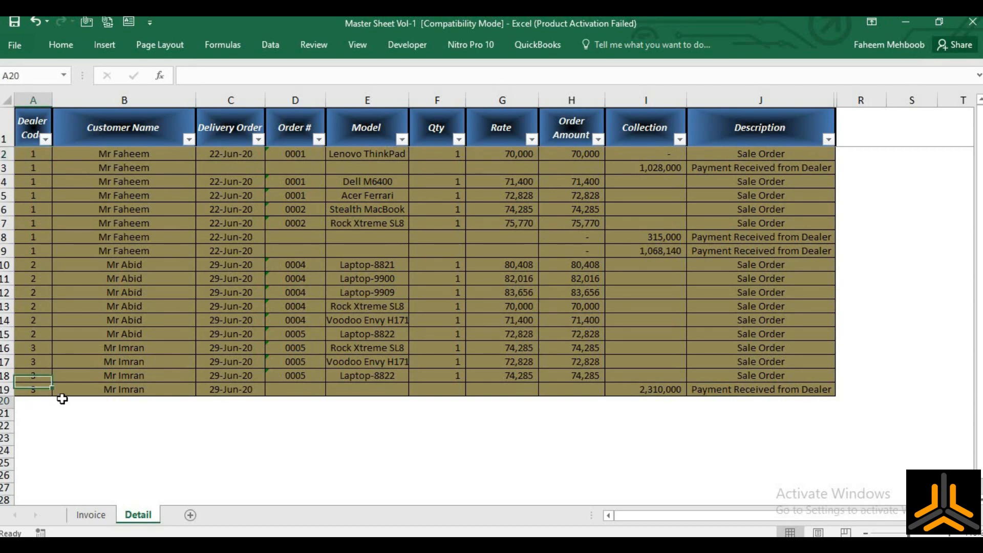
left_click(148, 390)
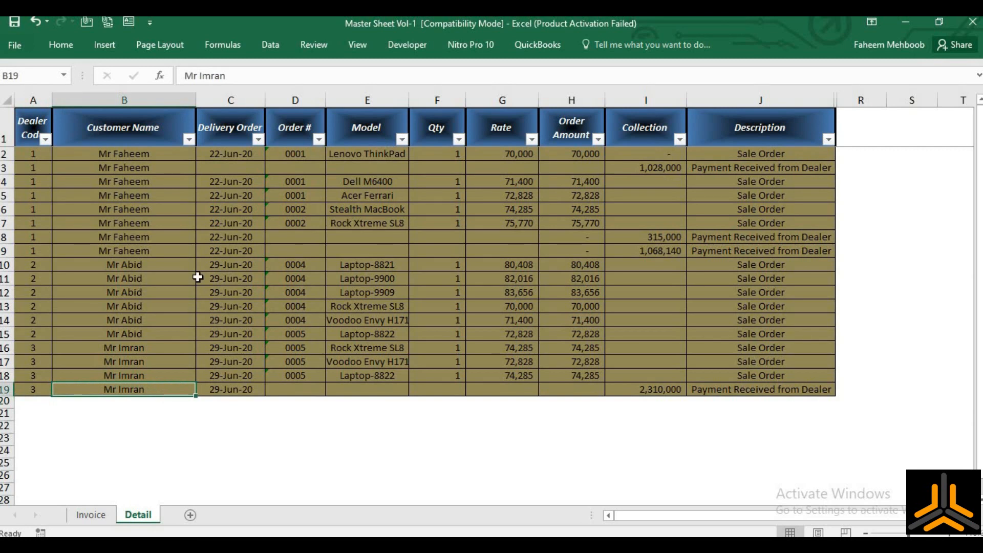
left_click(211, 132)
left_click(313, 129)
left_click(361, 125)
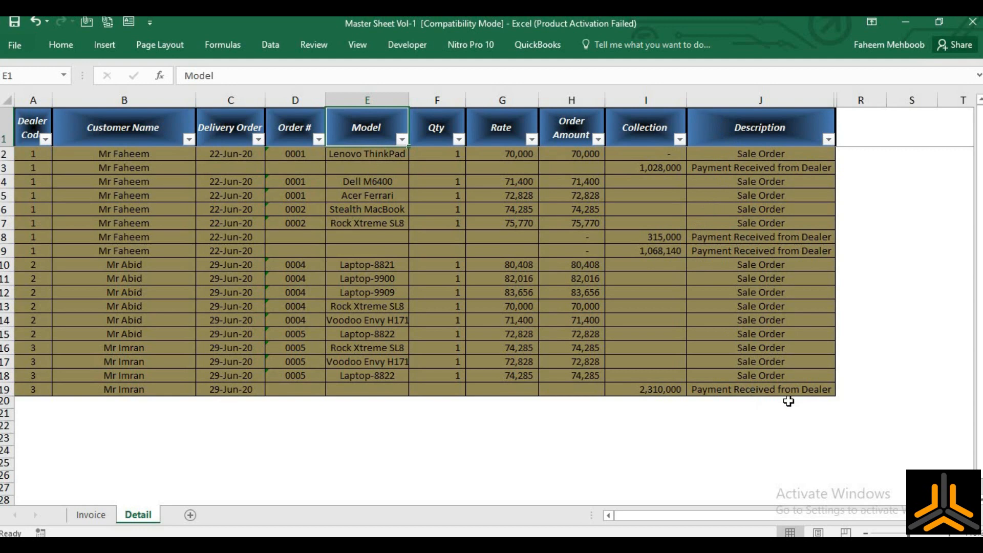
left_click_drag(783, 412, 34, 404)
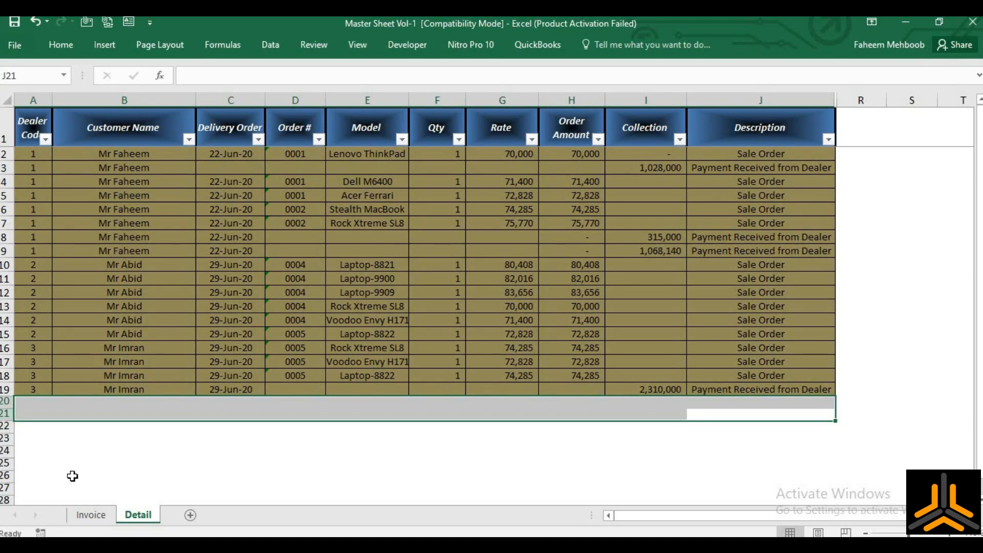
Check the Invoice ledger against the Detail sheet and highlight the payment record in B3:J3.
left_click(85, 513)
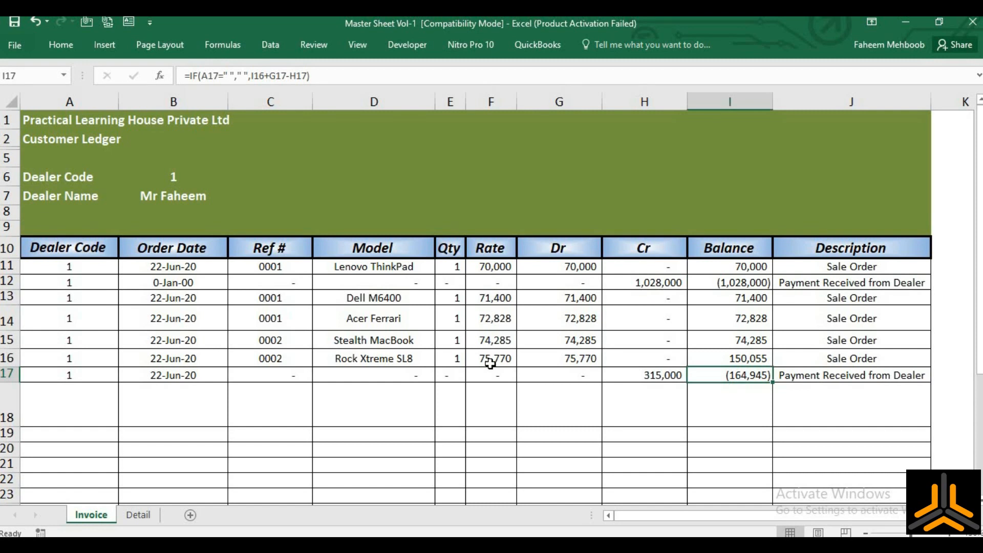
left_click(138, 514)
left_click_drag(72, 166, 784, 174)
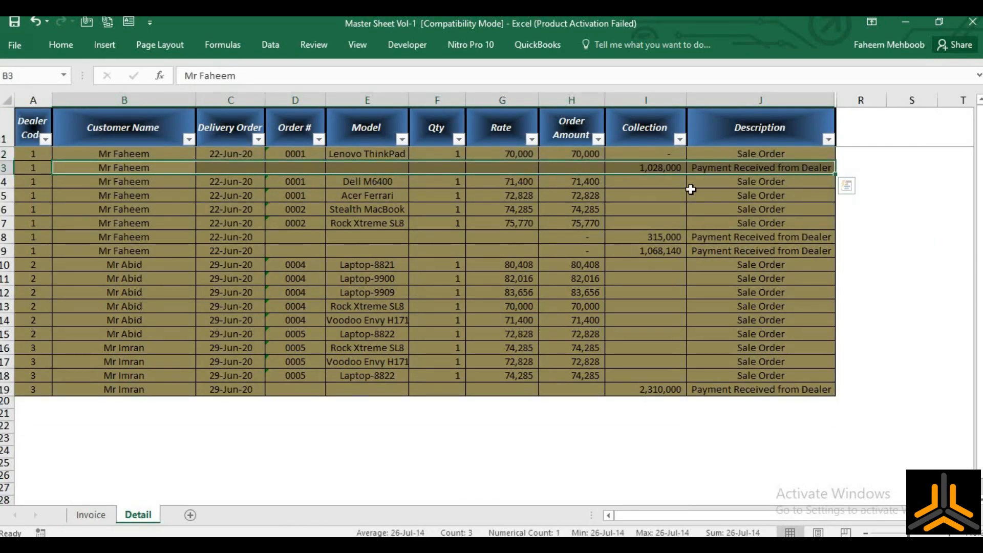
Set the dealer code in B6 of the Invoice sheet to 3.
left_click(45, 354)
left_click(91, 514)
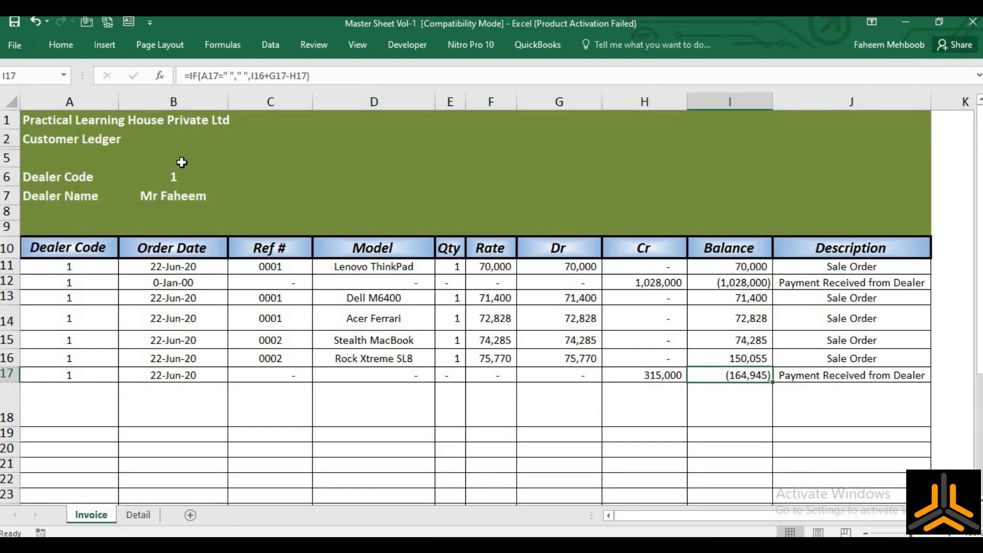
left_click(182, 162)
left_click(176, 177)
left_click(234, 178)
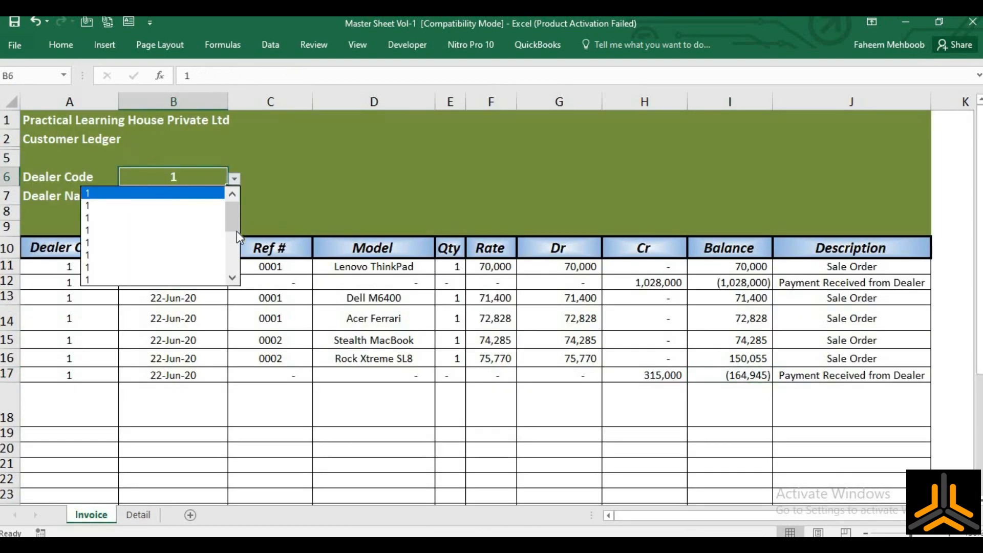
left_click_drag(237, 231, 233, 265)
left_click(127, 266)
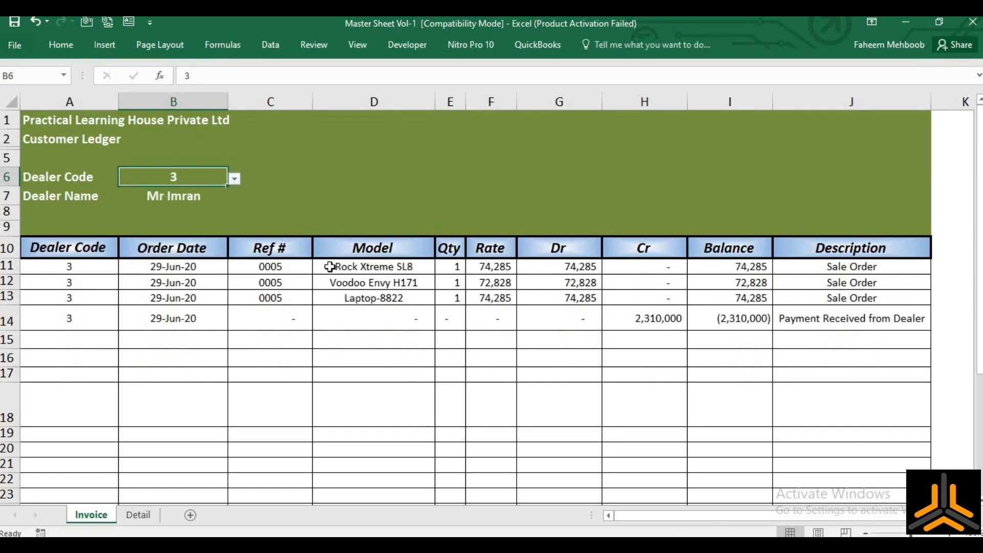
Check dealer 3's balance in I14 and order date in B11 against the dealer's records in rows 16 to 19 of the Detail sheet.
left_click(754, 324)
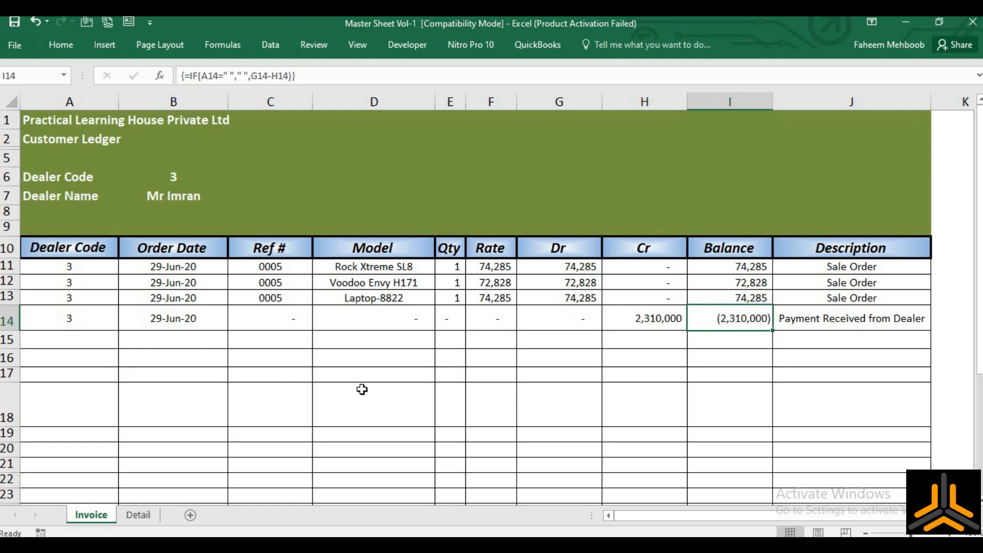
left_click(196, 267)
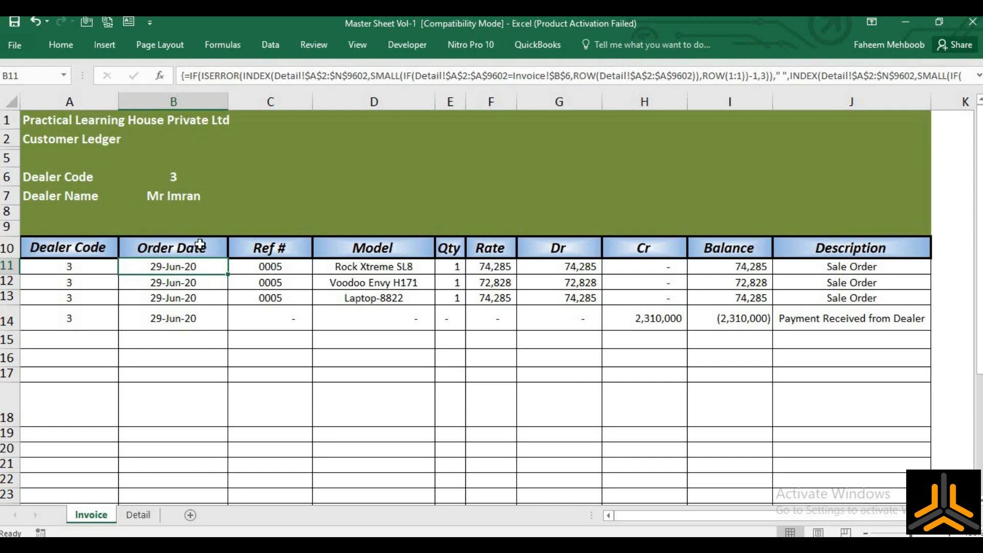
left_click(151, 514)
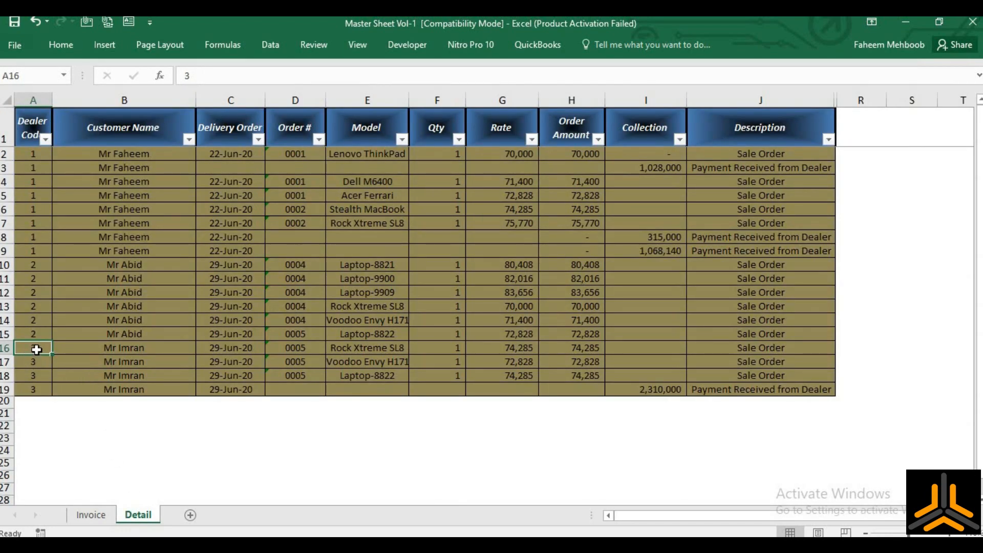
left_click(109, 353)
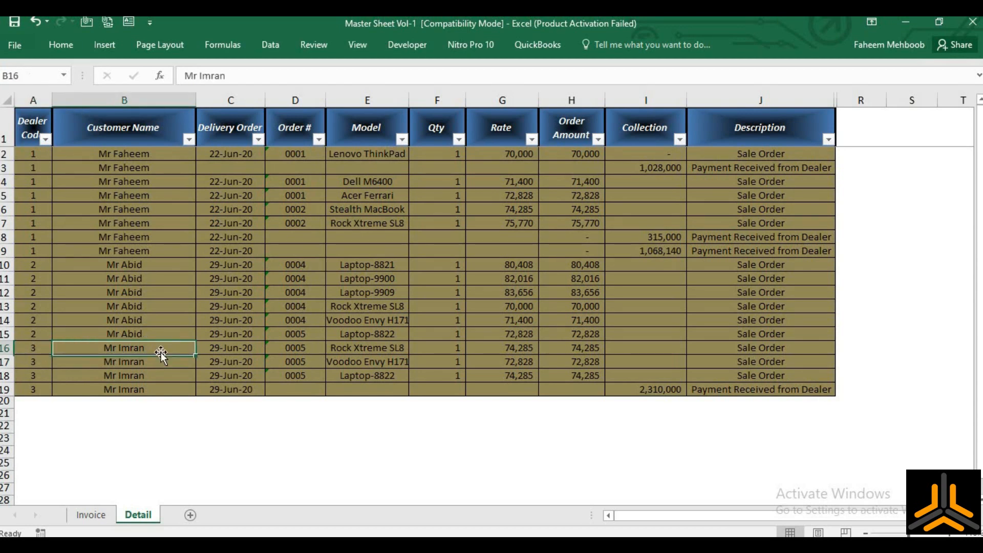
left_click_drag(37, 348, 33, 390)
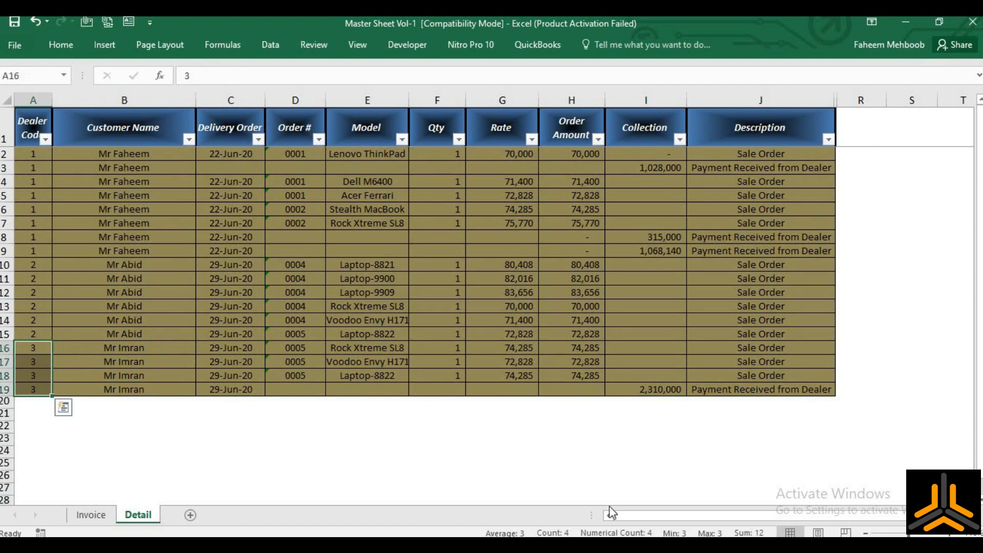
left_click_drag(127, 350, 747, 348)
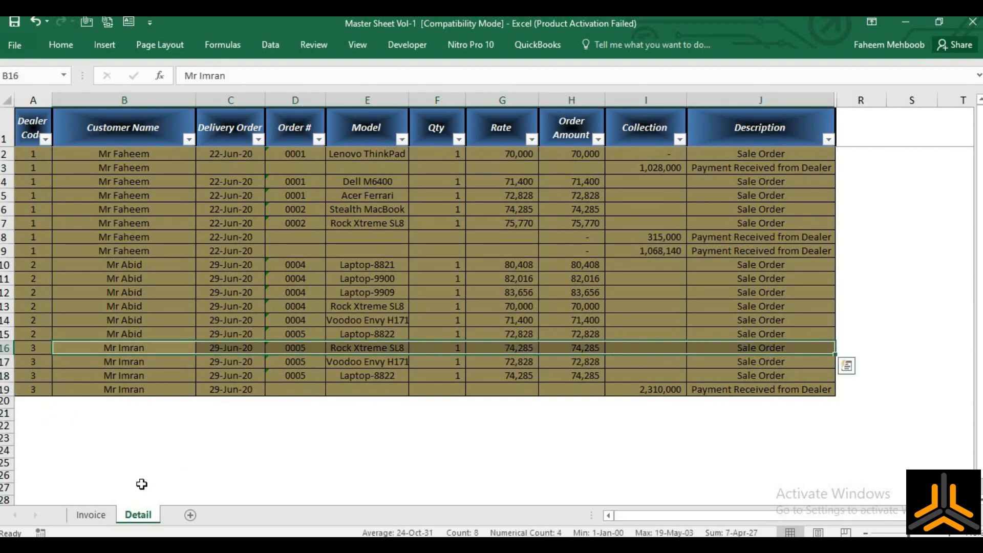
left_click_drag(132, 348, 127, 390)
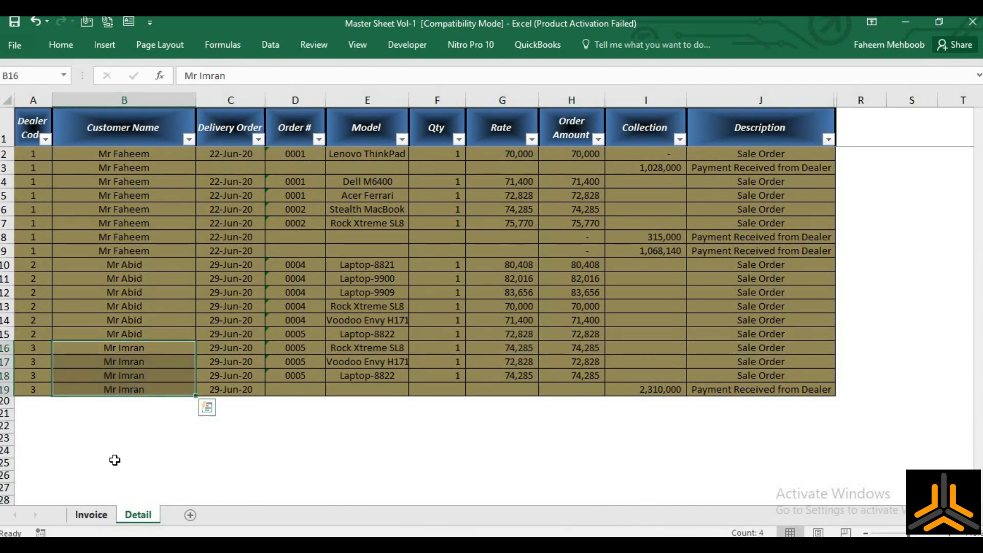
Review the order dates in B11:B14 of the Invoice sheet, inspect the lookup formula in B11 and re-enter it as an array formula.
key("ctrl+Page_Up")
left_click_drag(169, 267, 174, 318)
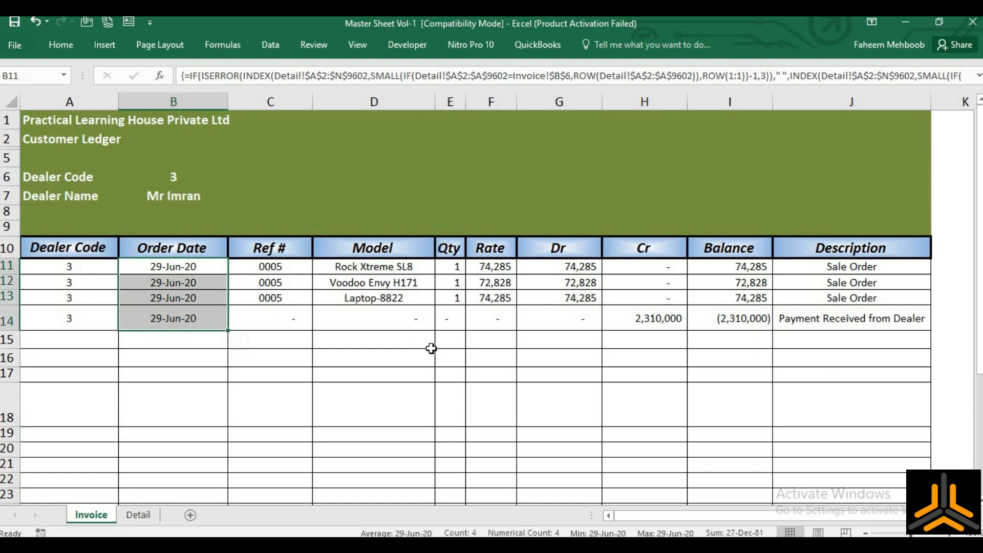
left_click(218, 266)
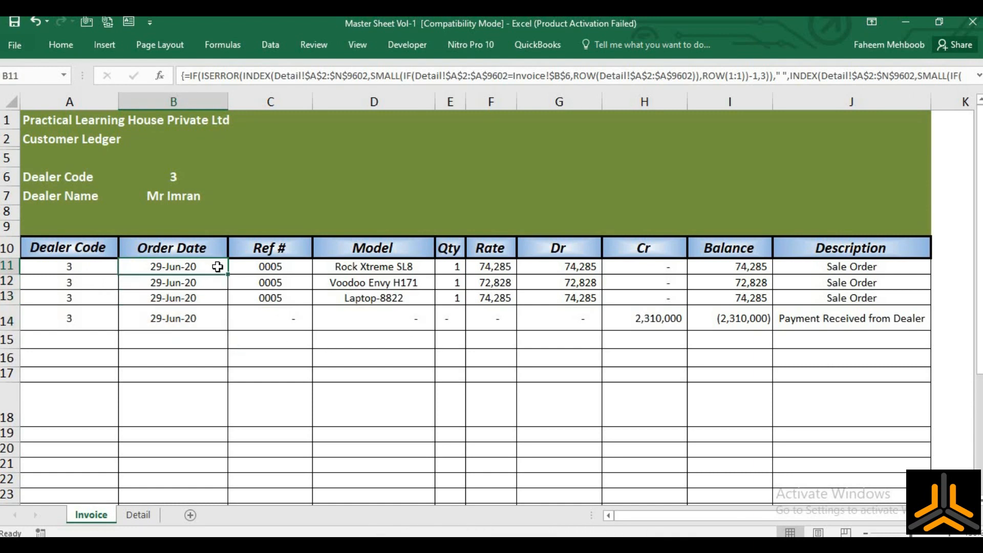
key("F2")
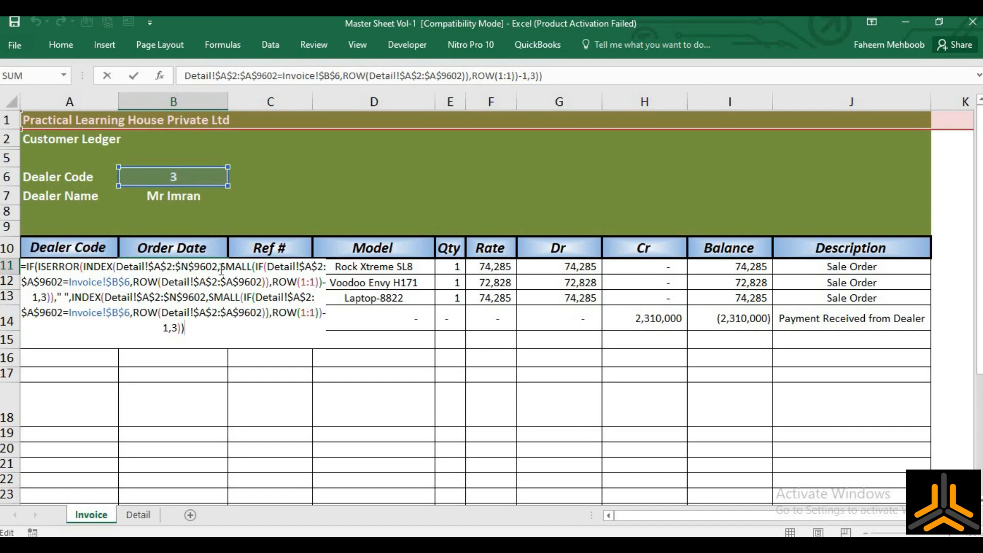
key("ctrl+shift+Return")
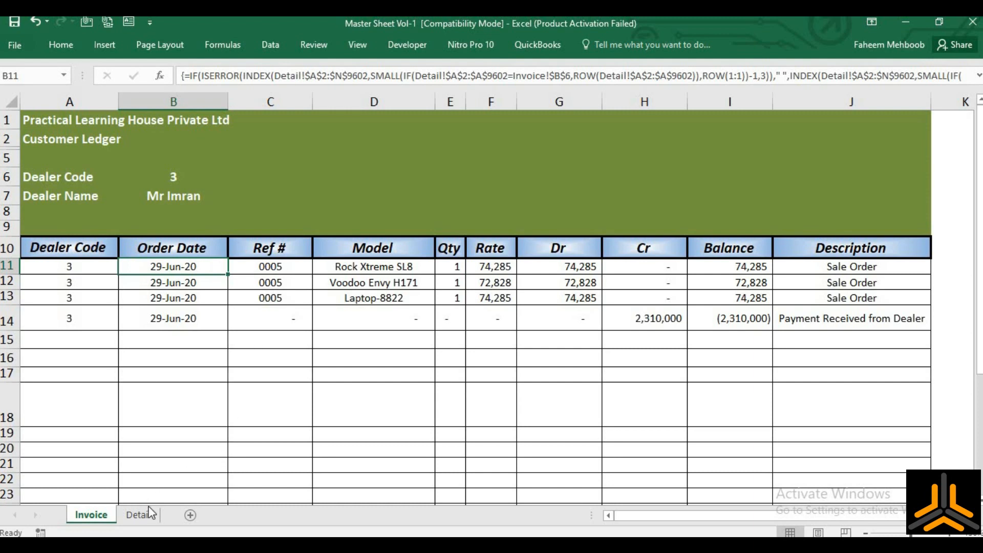
Revisit the Detail sheet and check the dealer code choices for B6 on the Invoice sheet, keeping code 3.
left_click(138, 515)
left_click(92, 515)
left_click(151, 181)
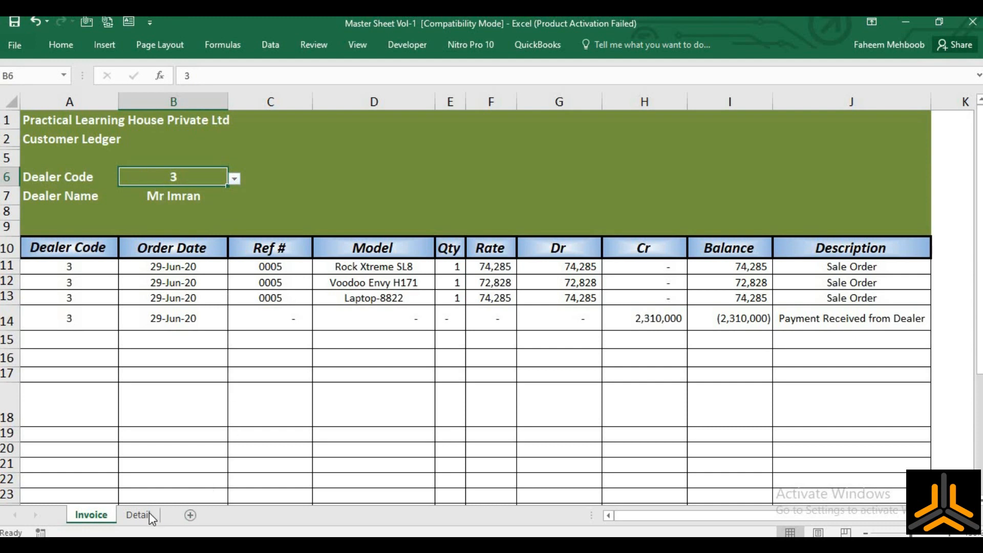
left_click(236, 179)
left_click(206, 207)
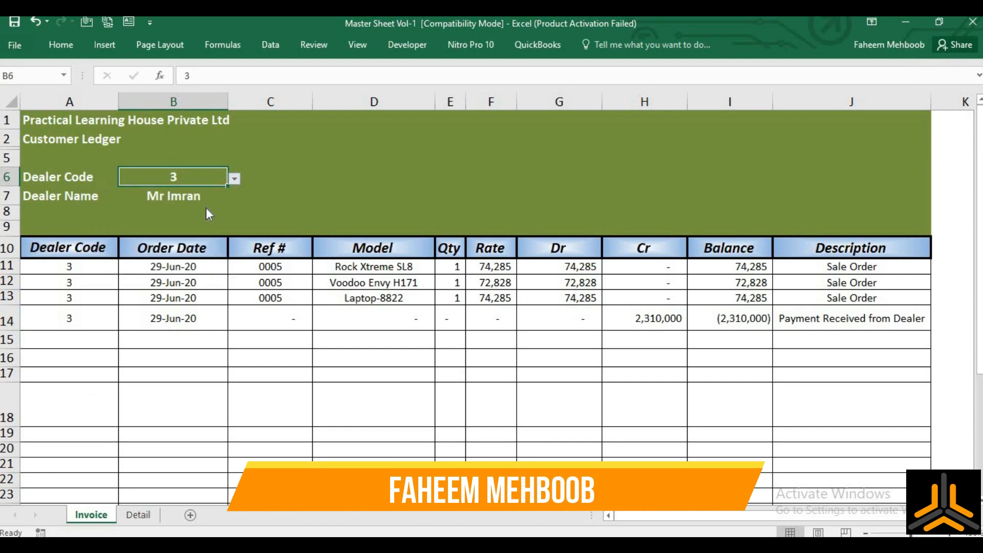
Save the customer ledger as a PDF on the Desktop and return to the Master Sheet Vol-1 workbook.
left_click(27, 45)
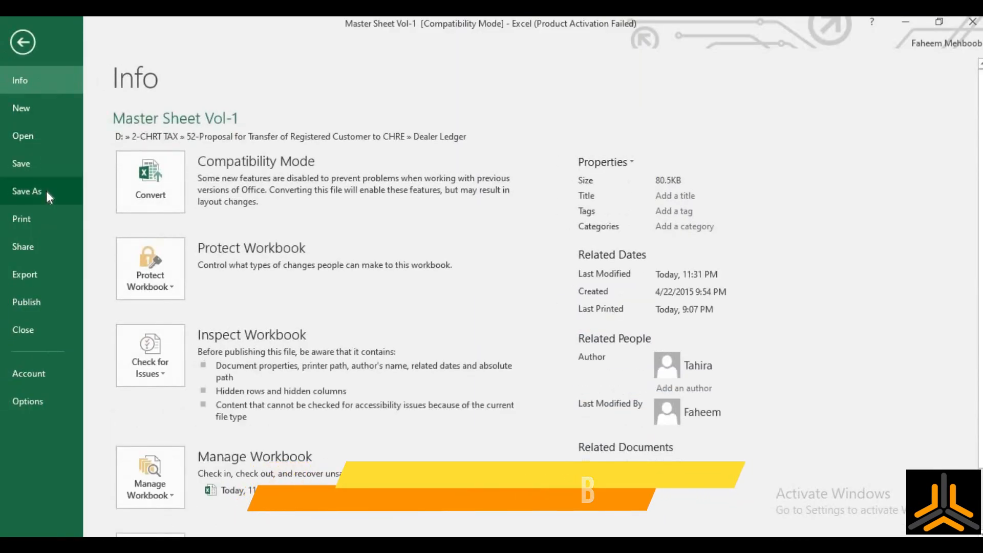
left_click(46, 191)
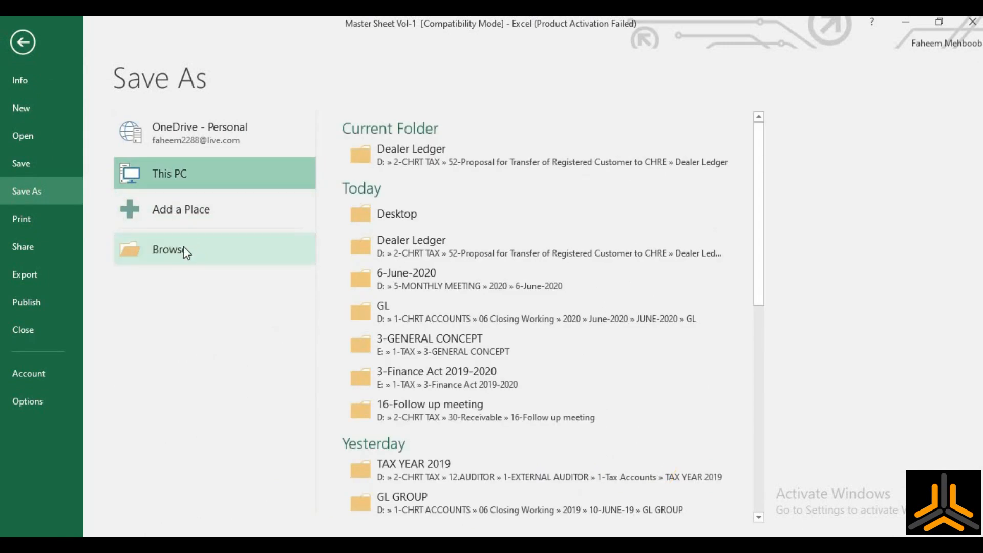
left_click(160, 247)
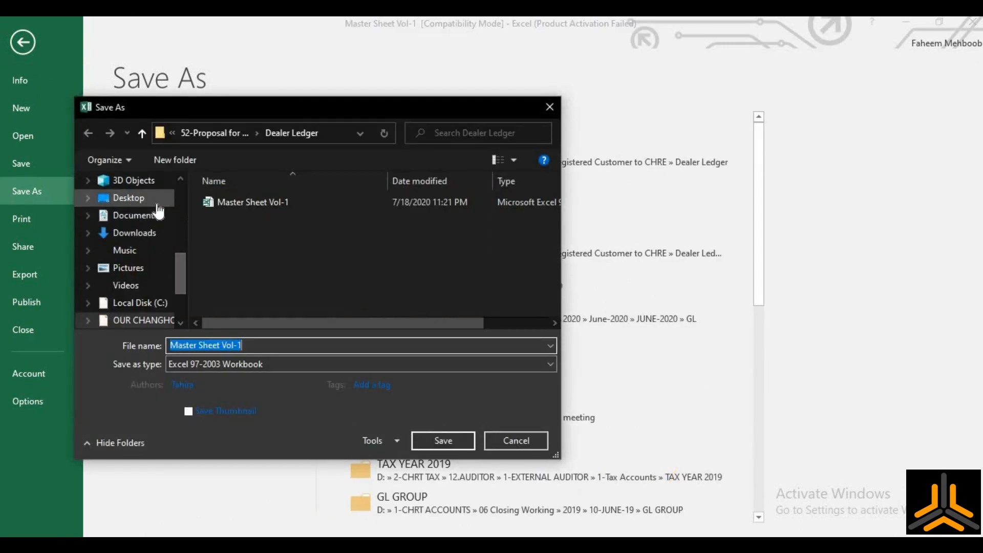
left_click(257, 361)
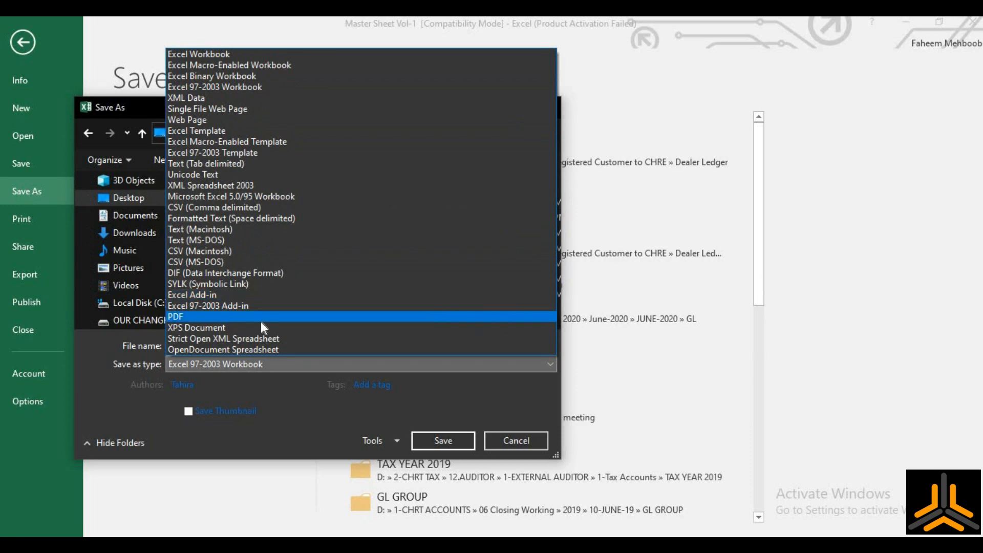
left_click(260, 319)
left_click(441, 503)
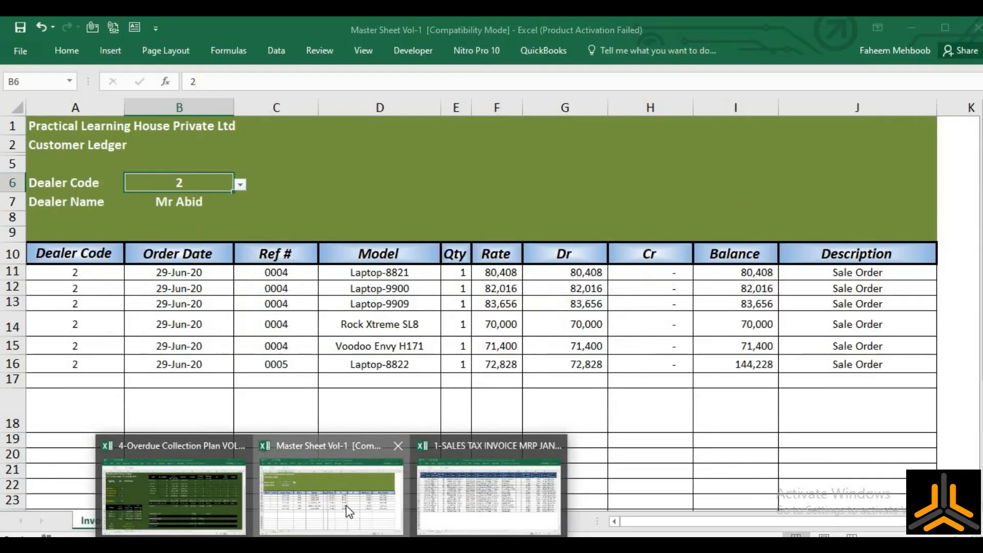
left_click(358, 509)
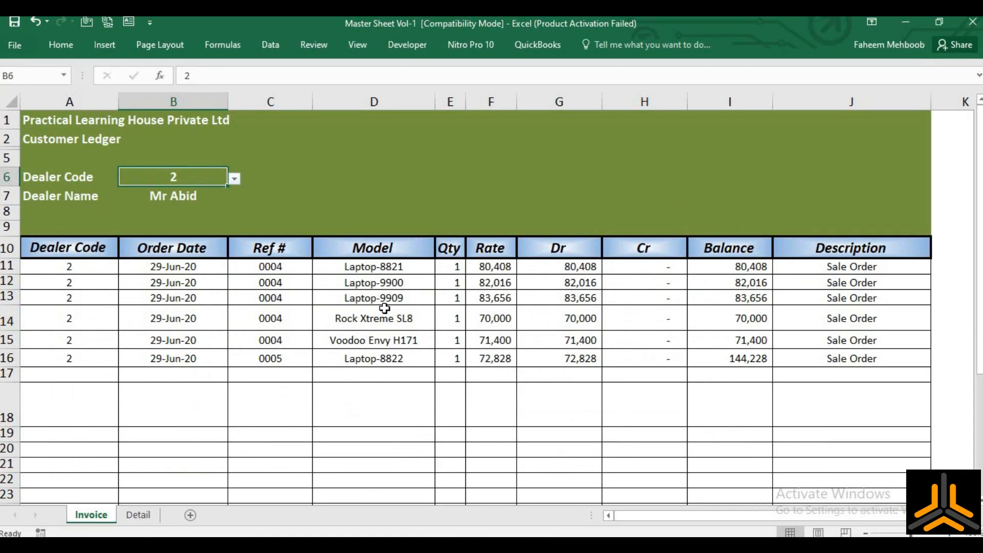